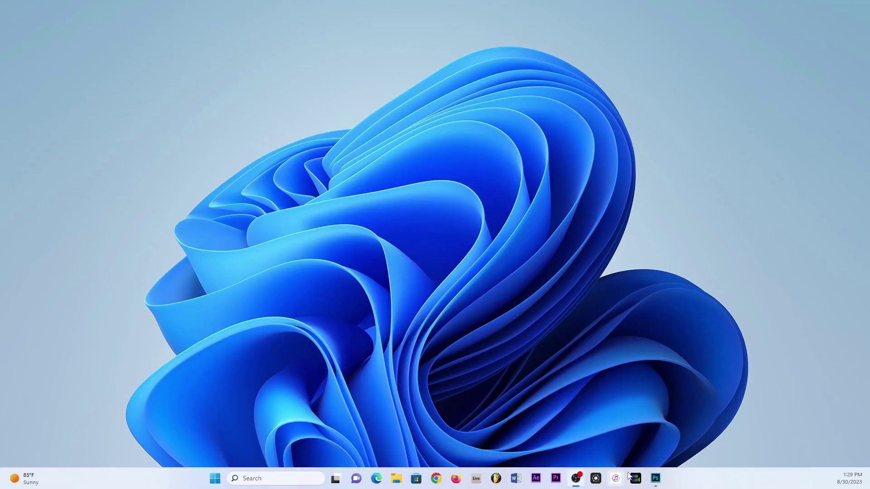
Bring the Jesus Project poster to the front and collapse the Character and Layers panels into the dock
left_click(655, 480)
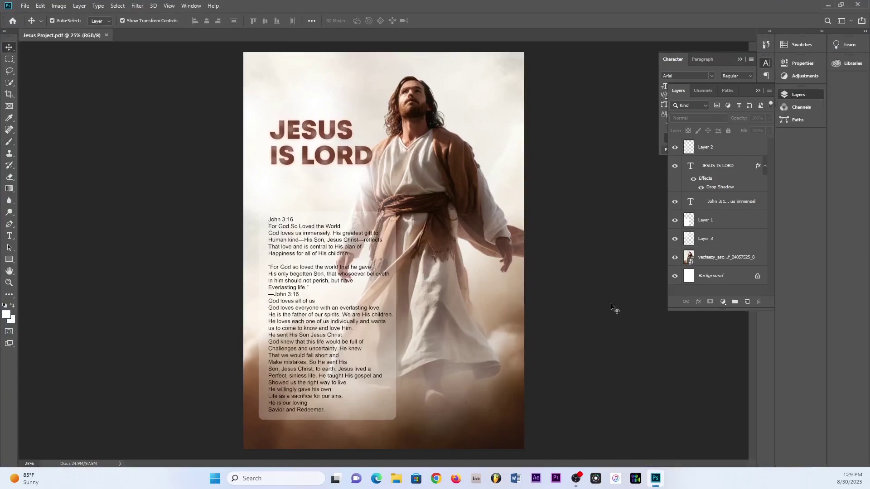
left_click(738, 59)
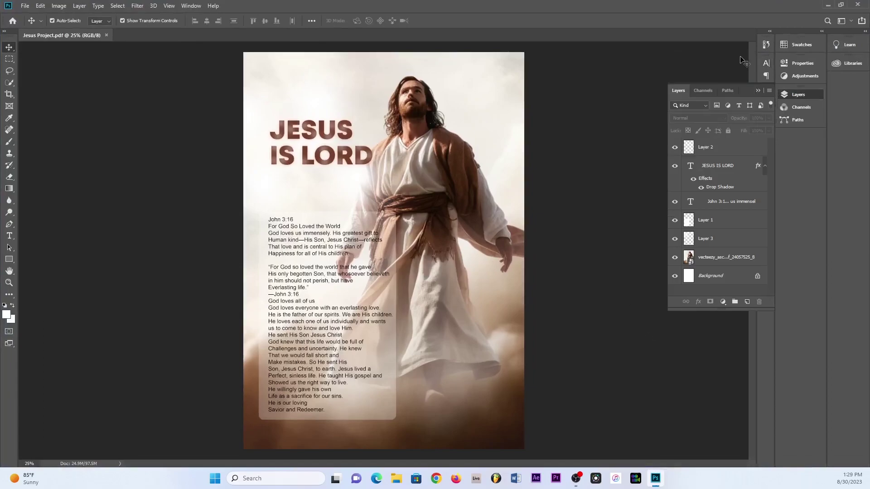
left_click(757, 90)
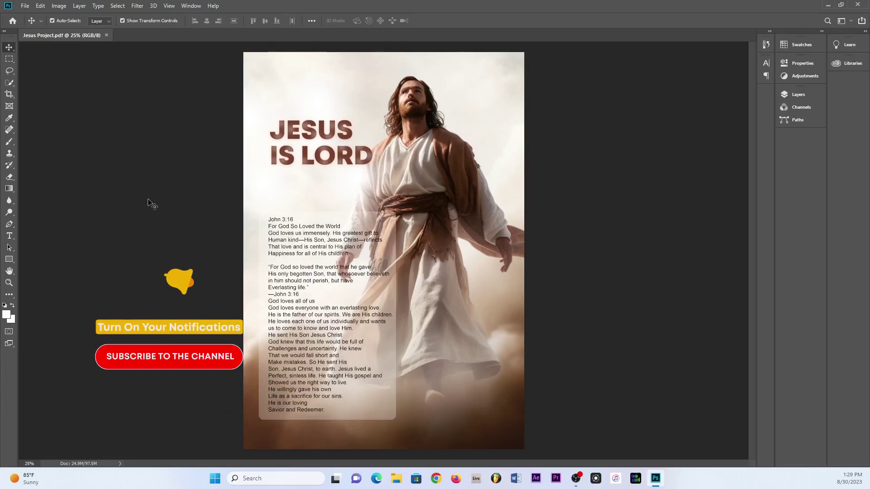
Open the File menu, close and reopen it, and leave it showing for saving
left_click(24, 6)
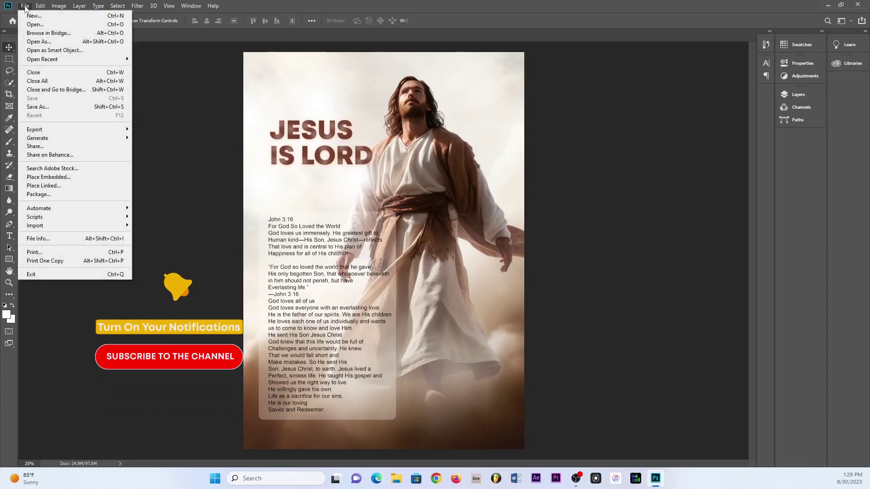
left_click(182, 128)
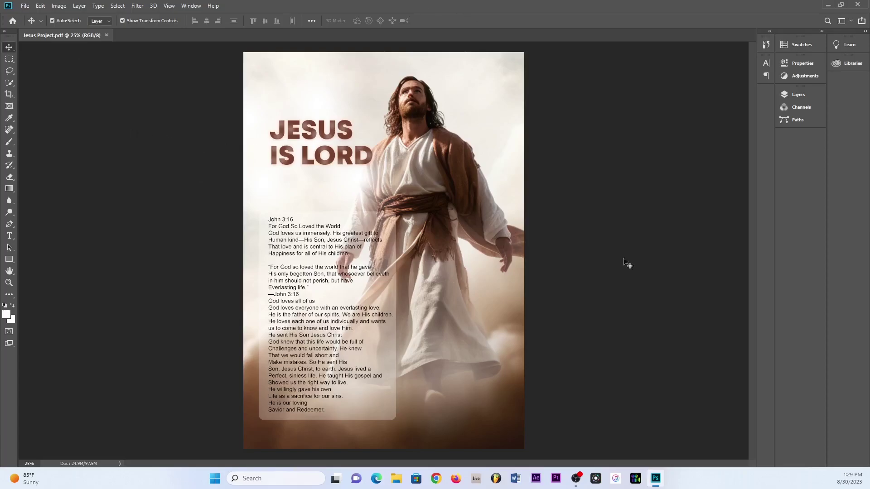
left_click(24, 6)
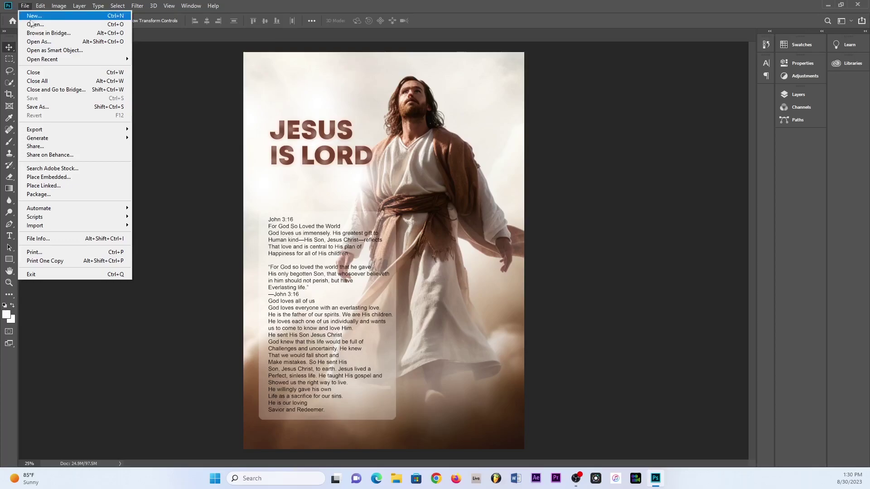
left_click(177, 83)
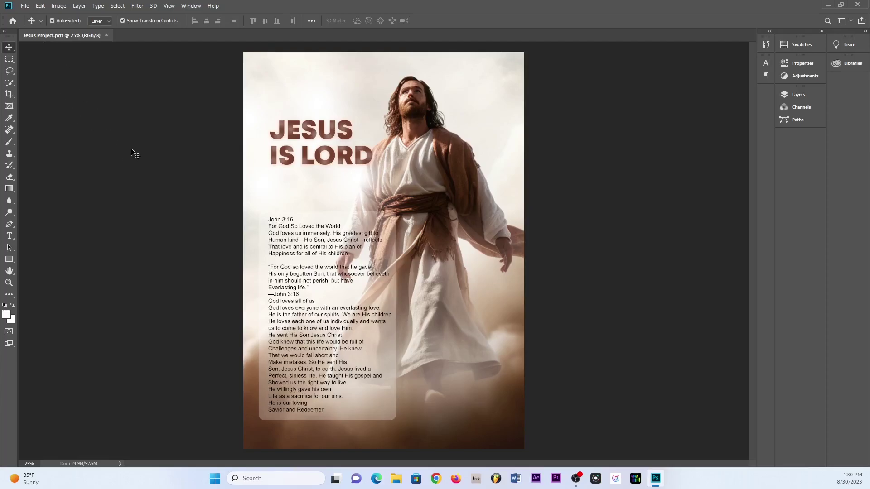
left_click(25, 6)
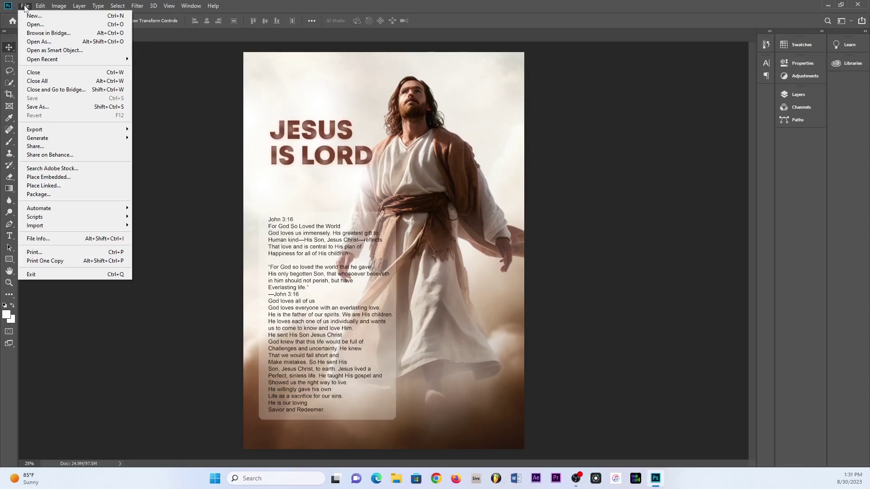
Save the poster as Photoshop PDF named 'Jesus Project' on the Desktop
left_click(53, 107)
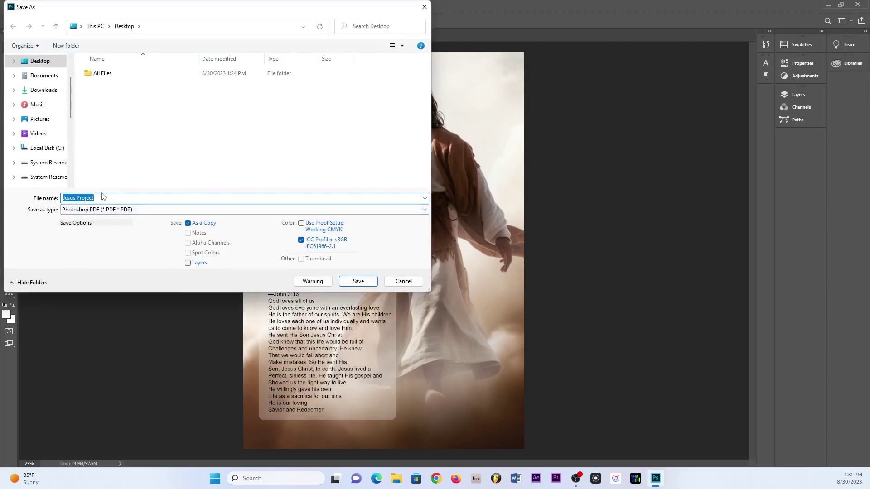
left_click(103, 211)
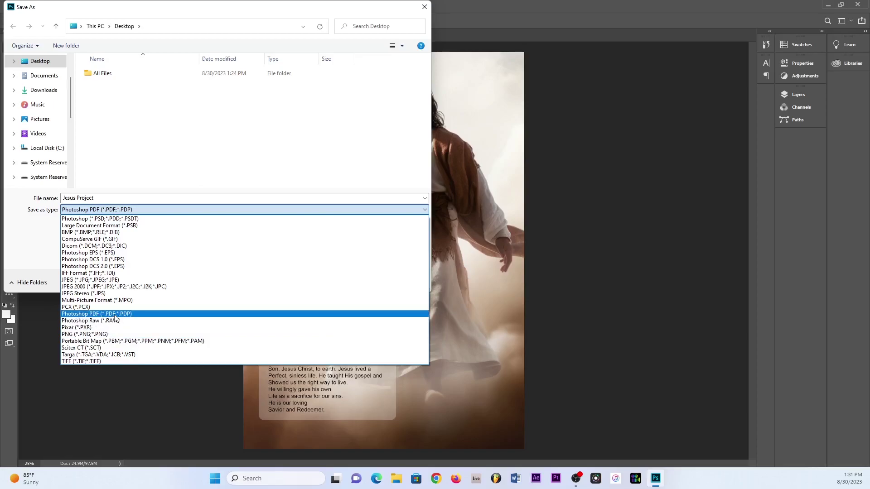
left_click(114, 315)
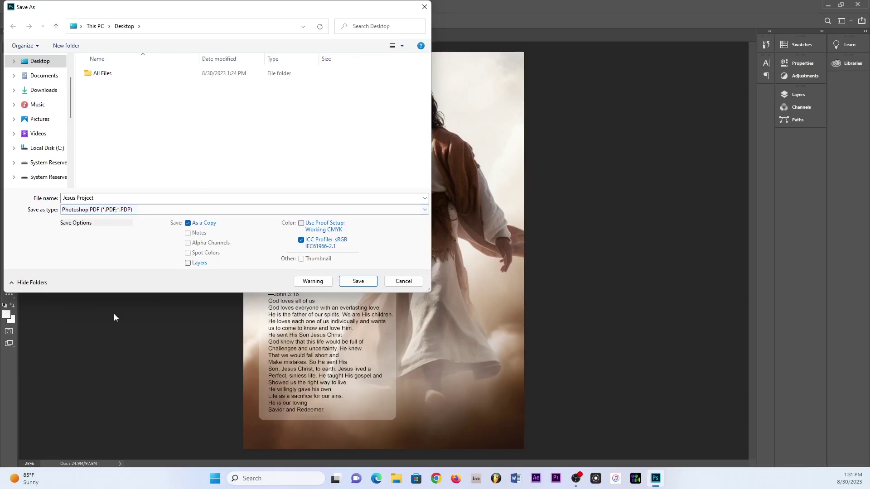
left_click(357, 281)
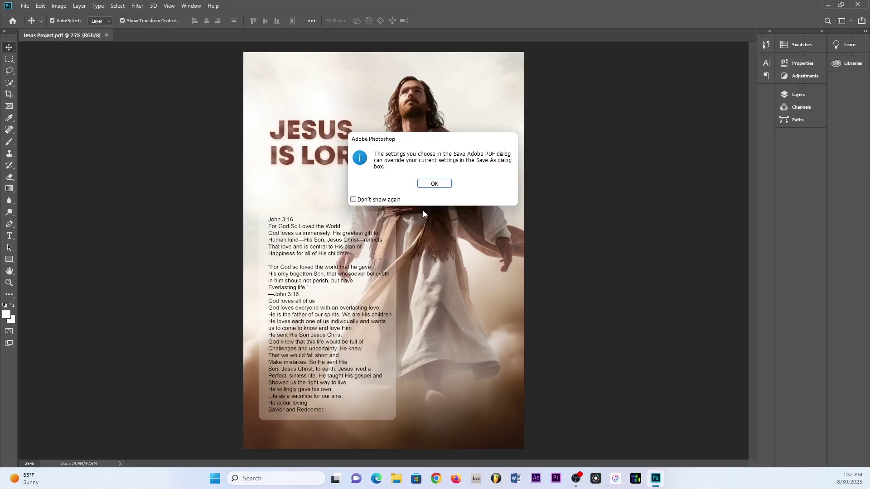
Accept the settings notice and turn on 'Require a password to open the document' under Security
left_click(435, 185)
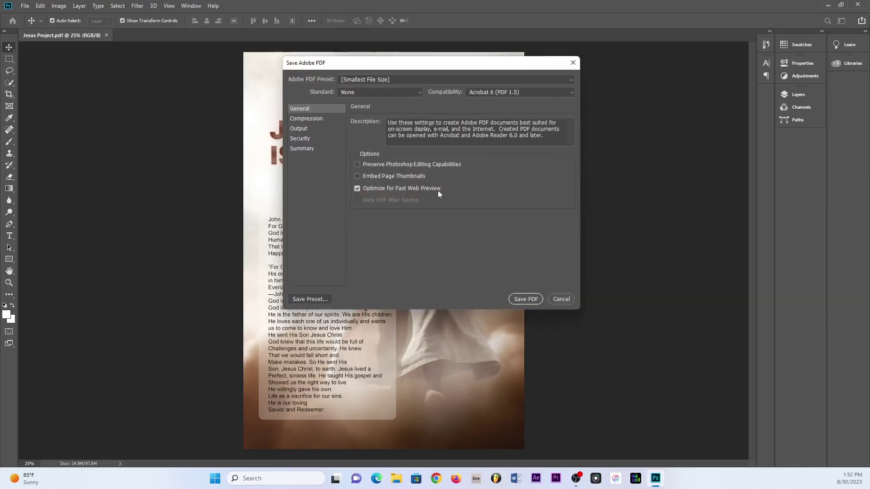
left_click_drag(412, 64, 369, 107)
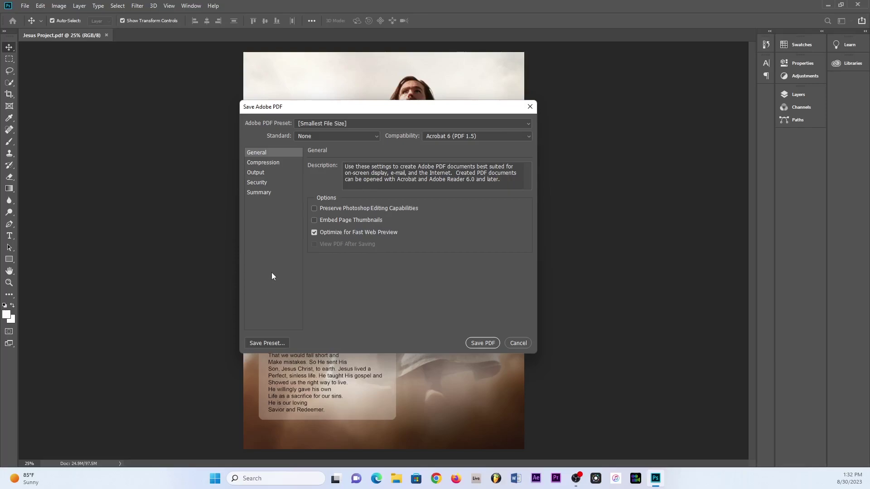
left_click(259, 183)
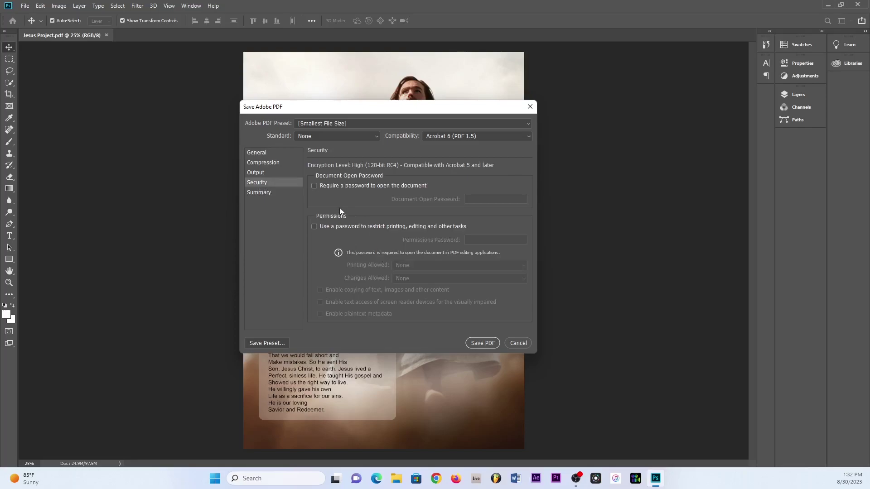
left_click(314, 186)
Enter the document open password, choose Save PDF, and re-enter the password to confirm
left_click(475, 200)
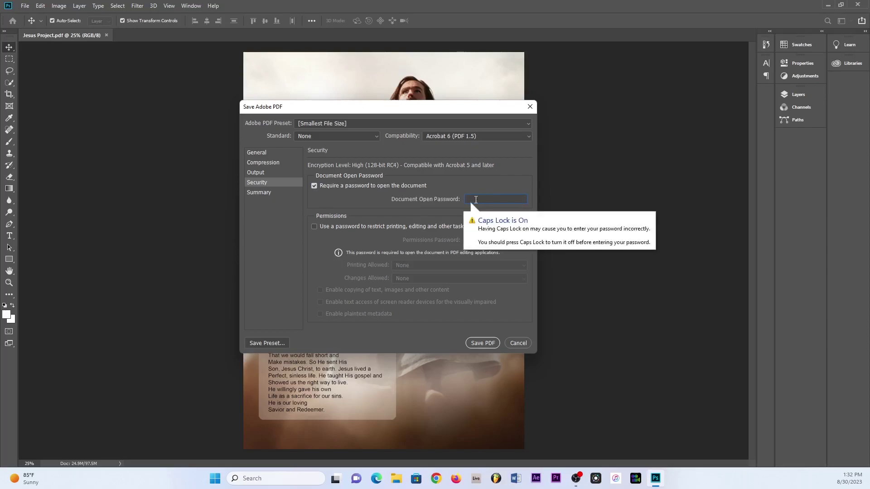
type("1*********")
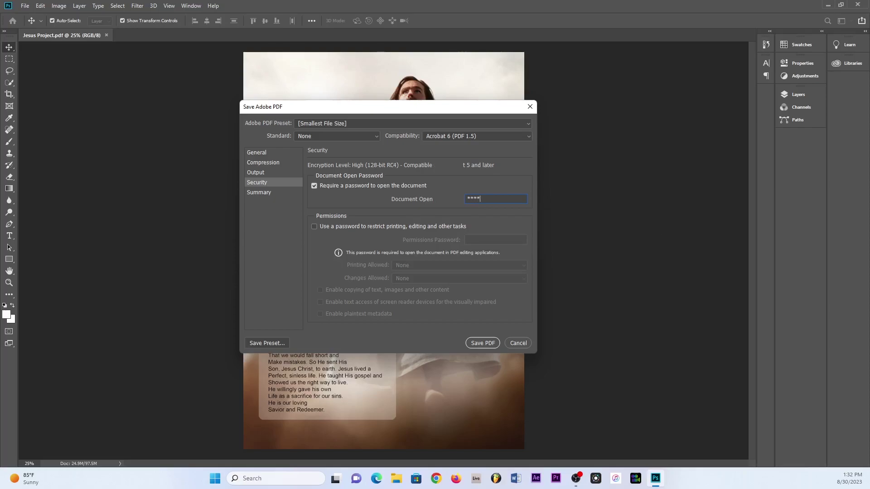
type("***")
left_click(482, 343)
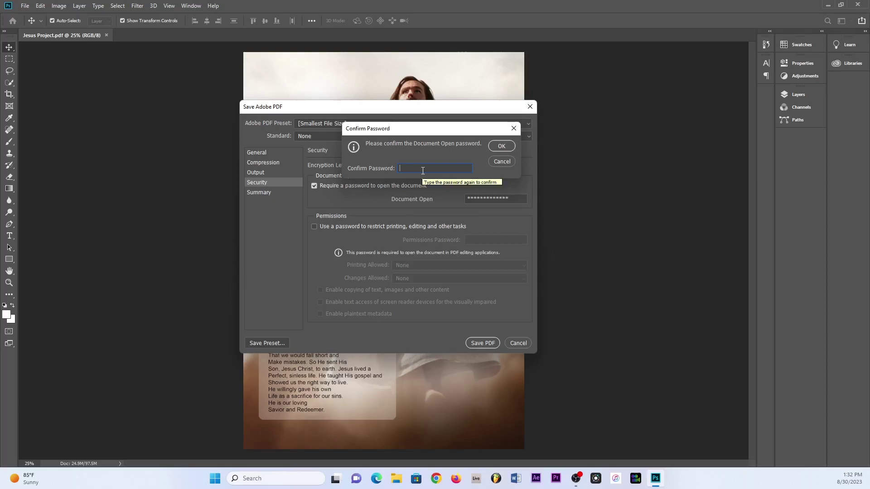
key("Caps_Lock")
type("*************")
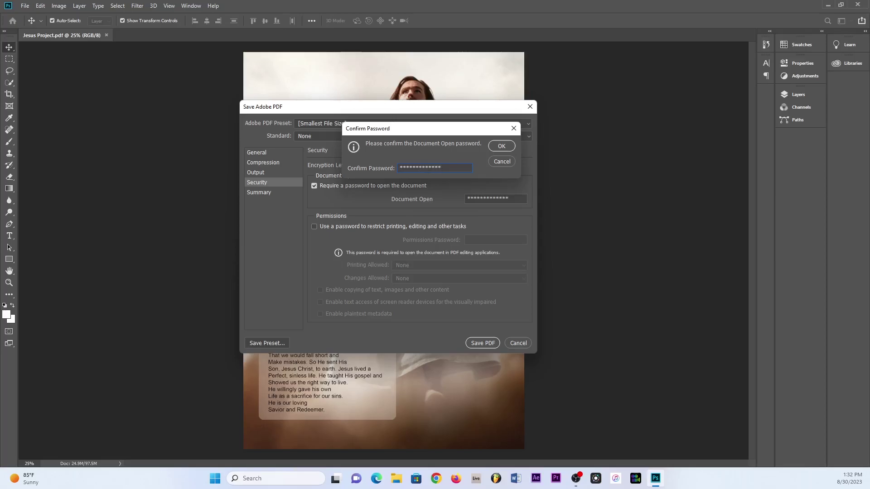
left_click(501, 146)
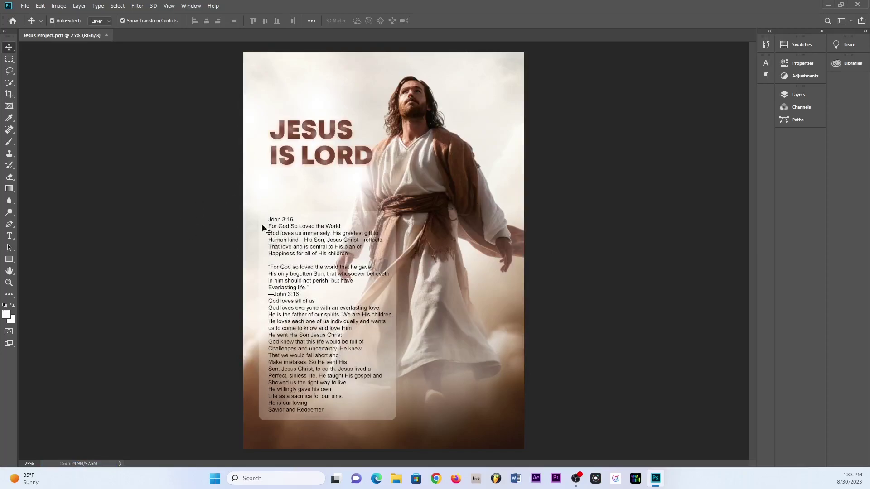
Minimize Photoshop, place the Jesus Project PDF on the desktop, and open it
left_click(826, 6)
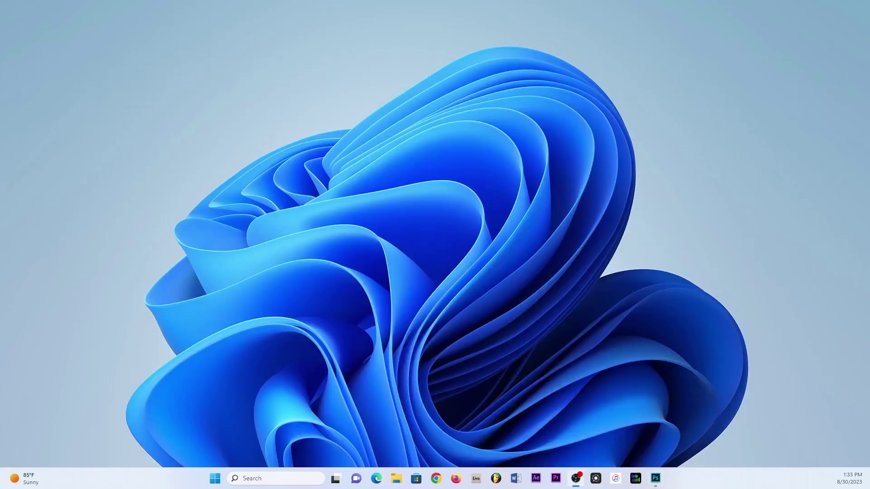
left_click_drag(2, 204, 466, 210)
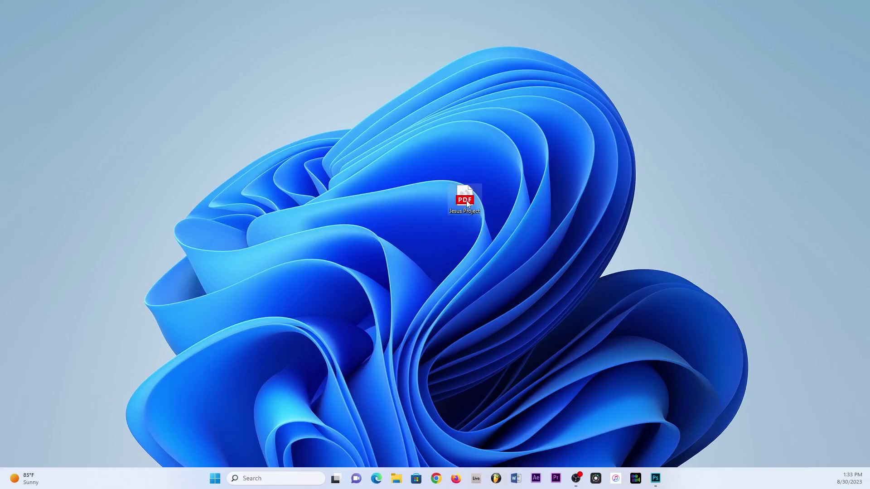
double_click(466, 200)
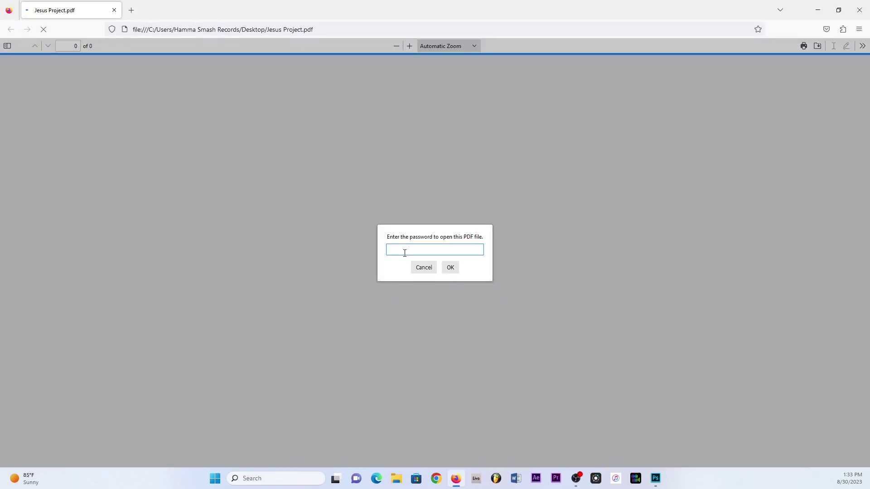
Enter the PDF password in Firefox to unlock the poster, then scroll through the page
type("••••")
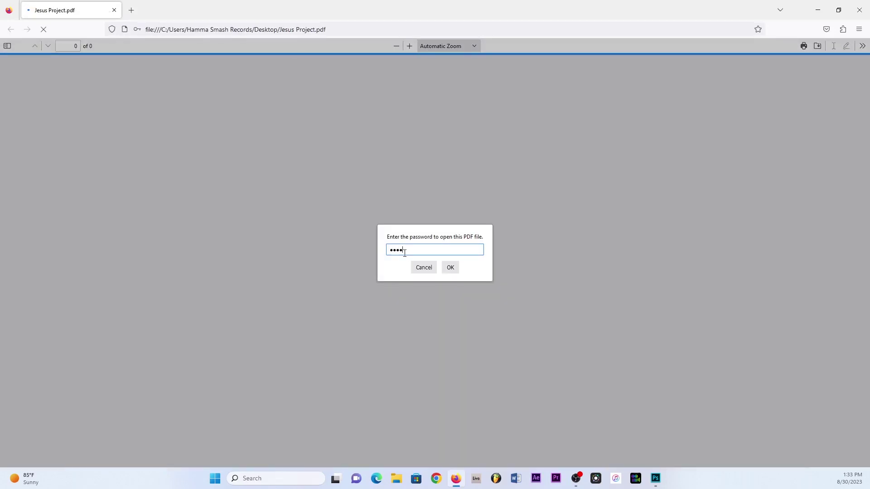
type("•••••••")
key("Return")
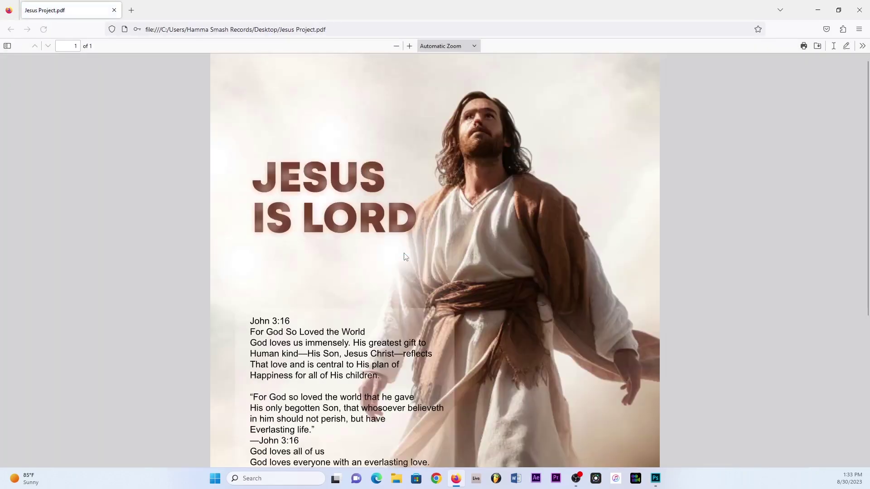
scroll(390, 288, "down", 5)
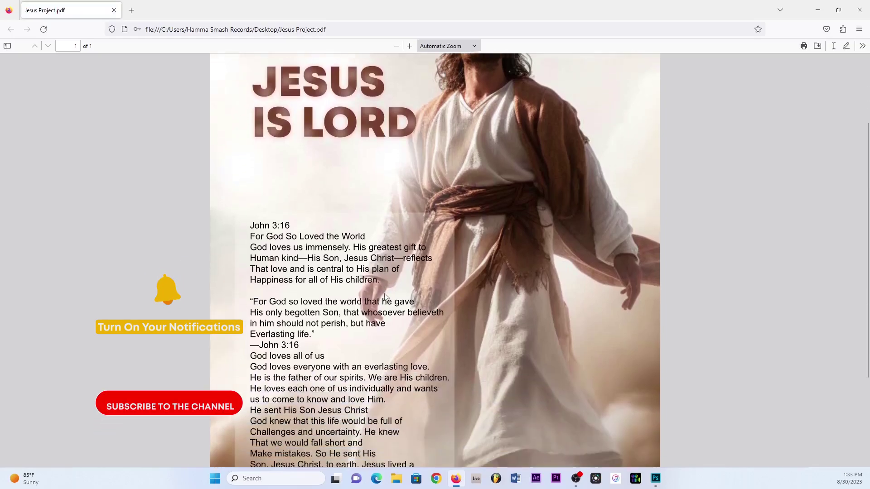
scroll(385, 298, "up", 5)
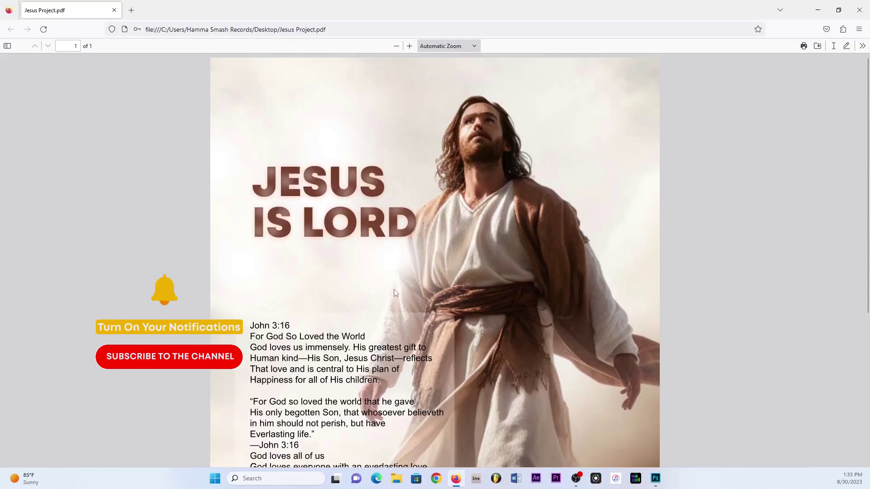
scroll(394, 290, "down", 4)
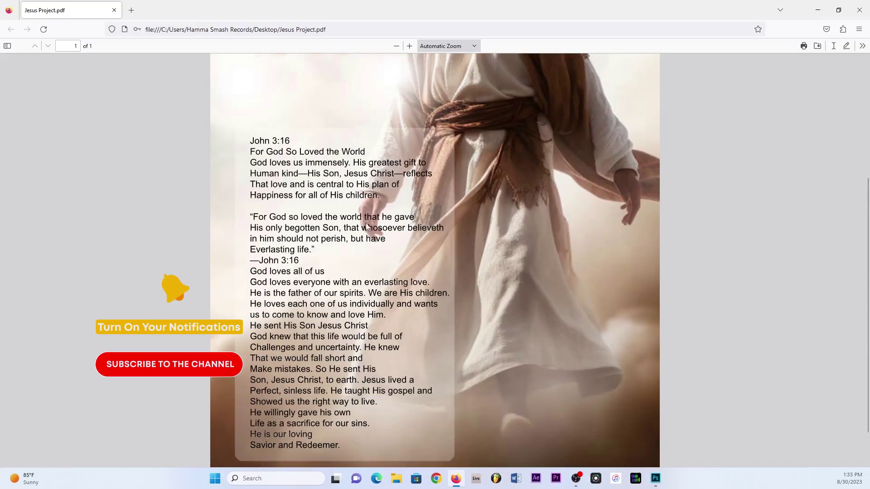
scroll(383, 281, "down", 1)
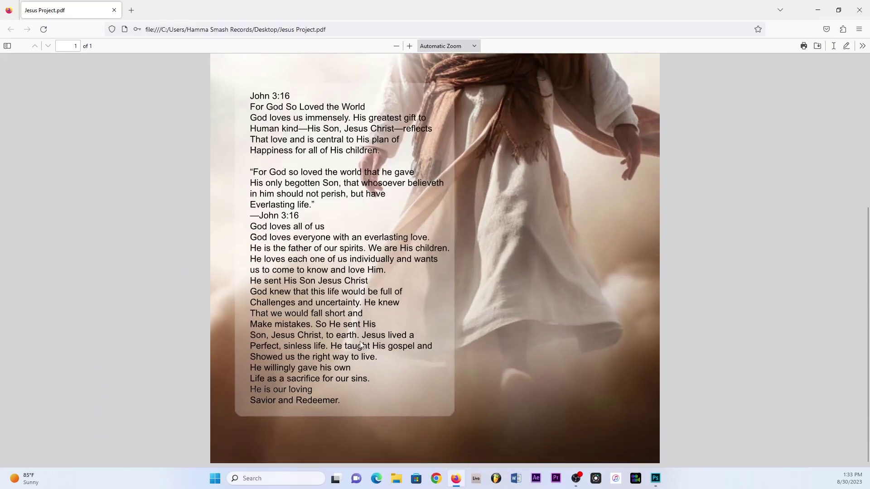
scroll(381, 286, "up", 5)
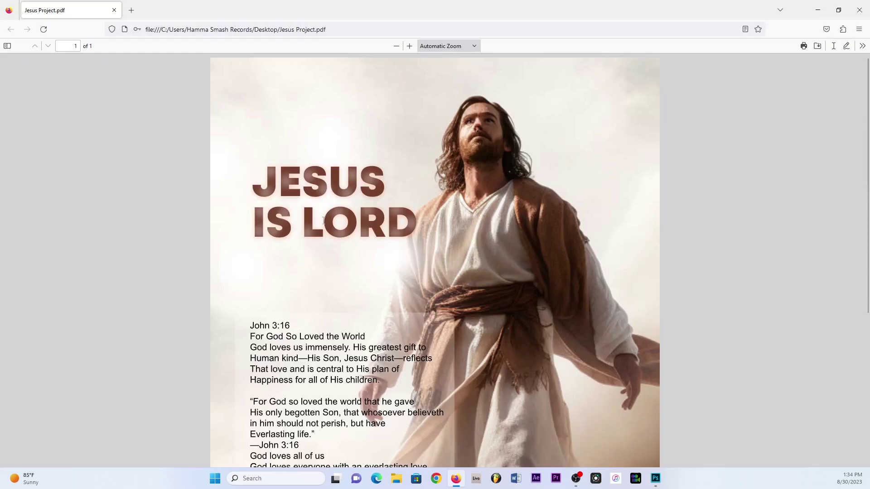
scroll(343, 309, "down", 3)
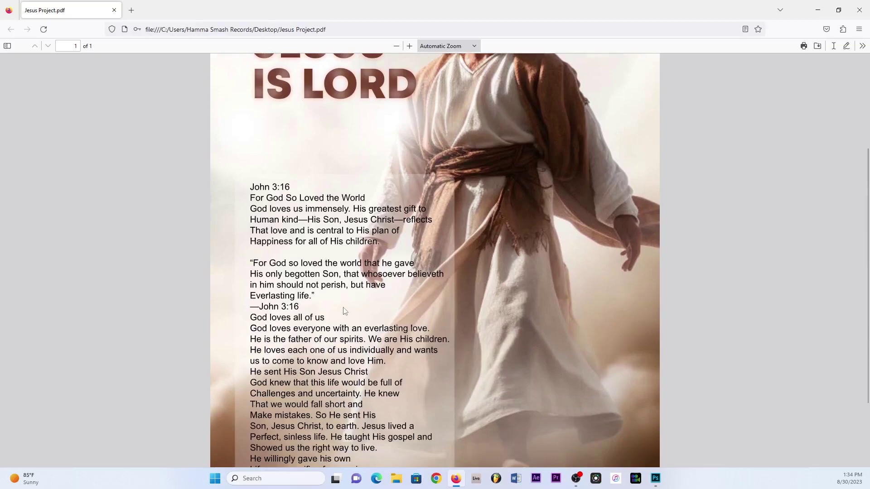
scroll(345, 311, "down", 2)
scroll(345, 305, "up", 5)
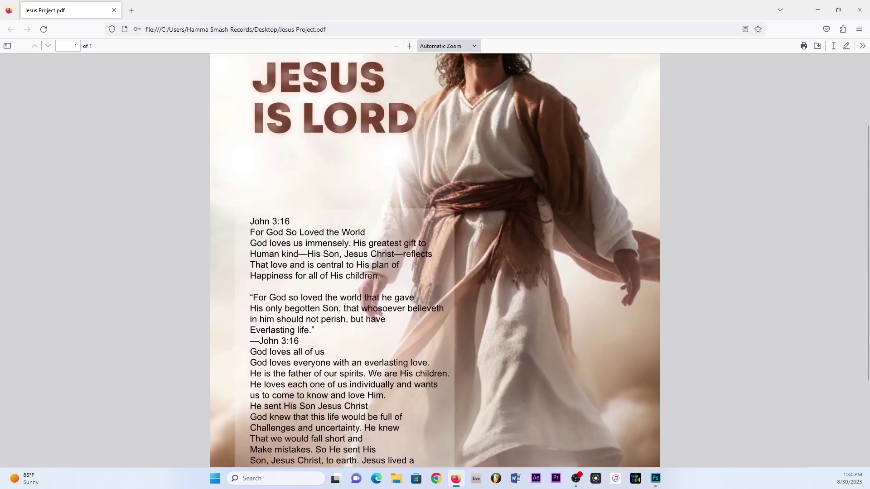